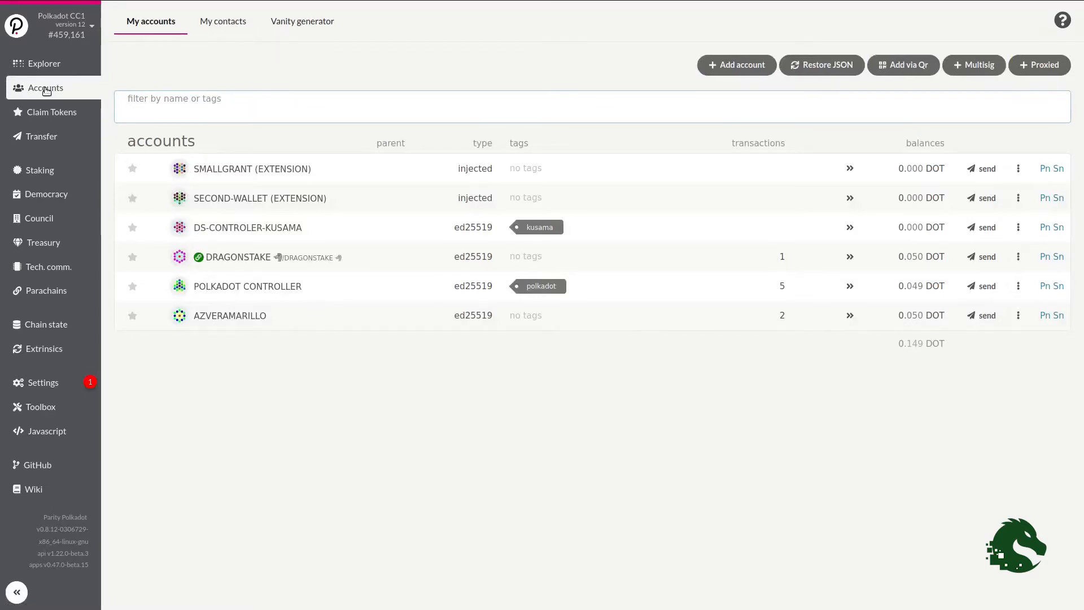
- View the browser add-on pages that offer the polkadot{.js} extension
mouse_move(251, 6)
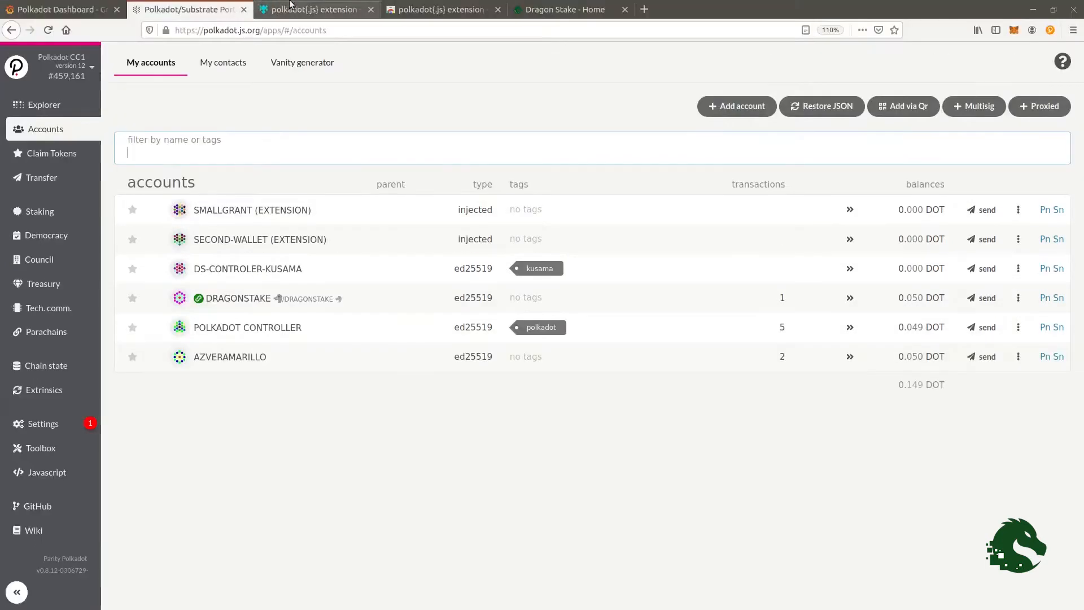
click(328, 9)
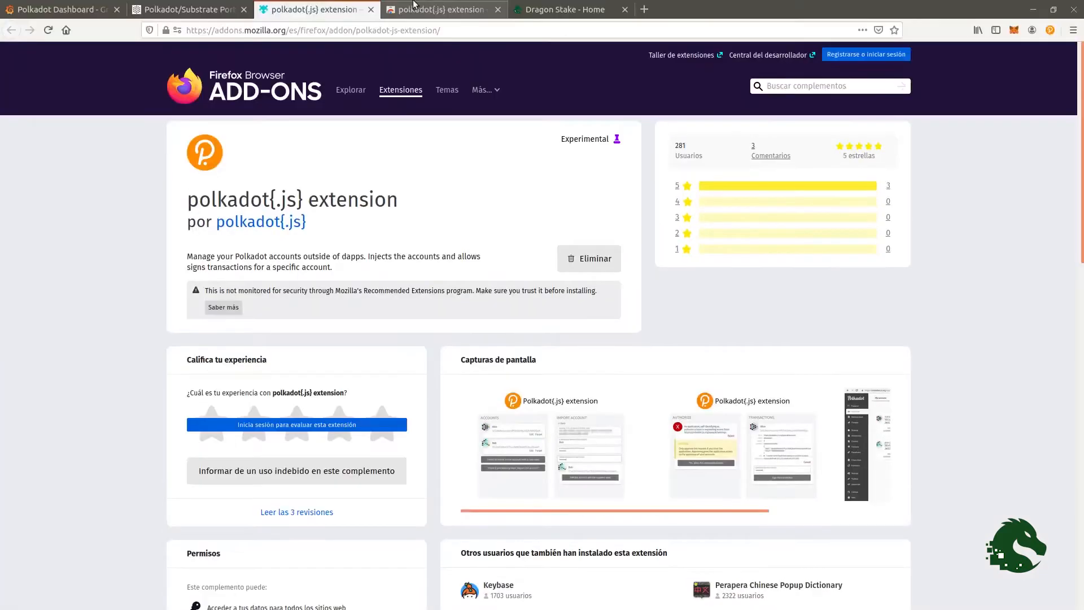
click(443, 9)
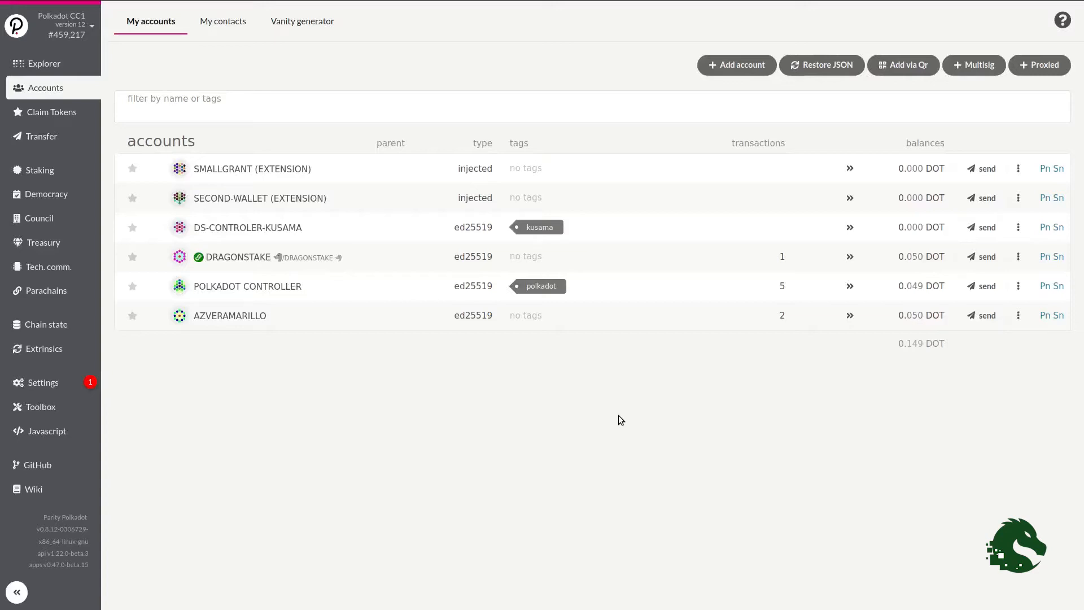
- Open the polkadot{.js} extension's account list on the accounts page and bring up its option for adding an account
mouse_move(958, 1)
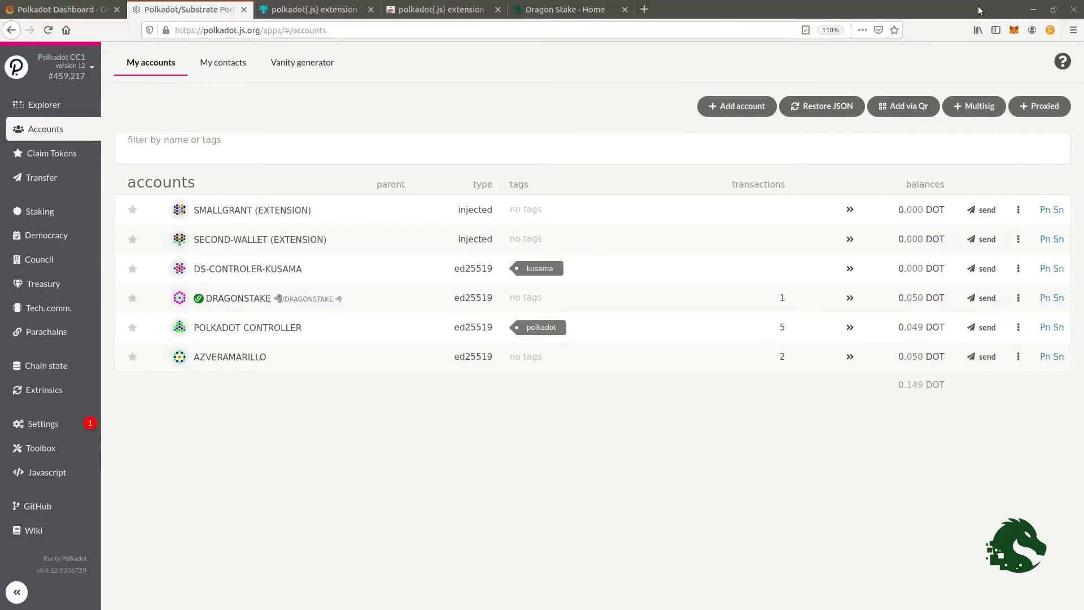
click(1050, 31)
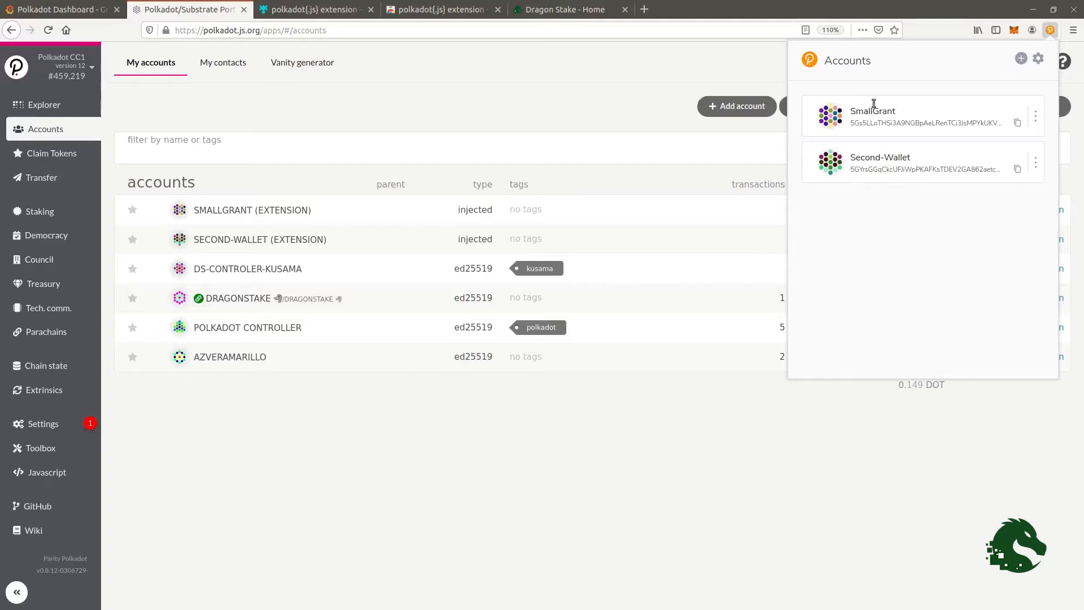
click(1021, 59)
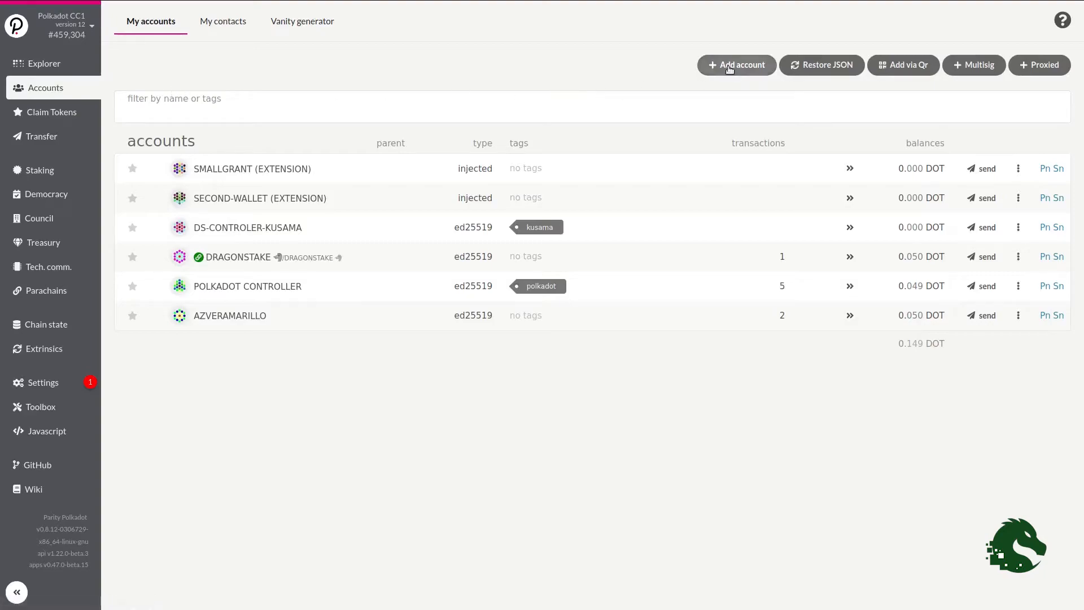
- Start adding an account via seed, name it "Mi cuenta", and enter and repeat the account password
click(729, 66)
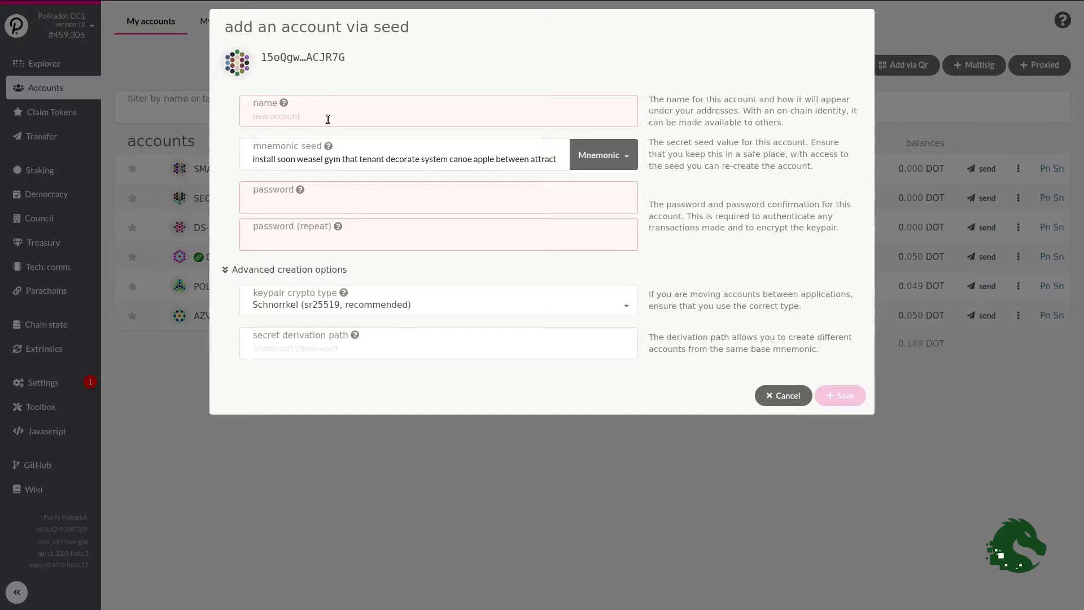
text(Mi cuenta)
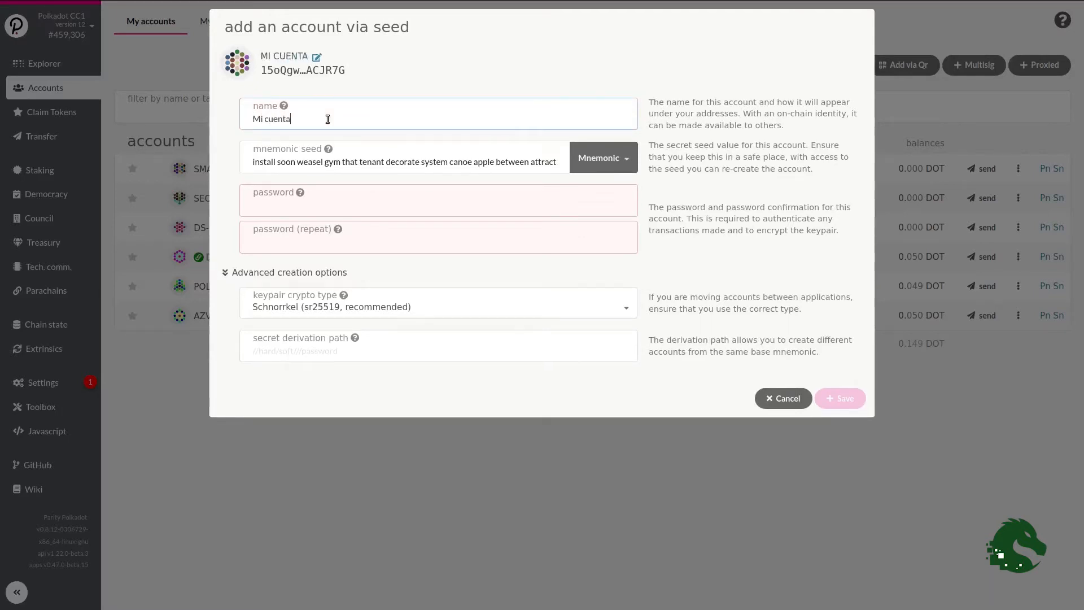
click(269, 202)
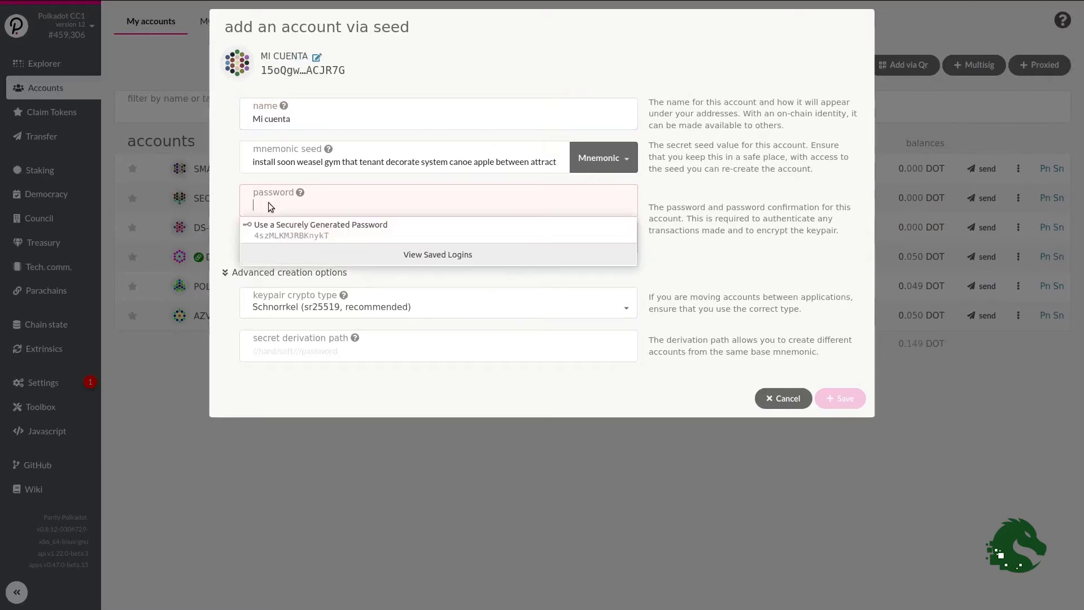
text(••••)
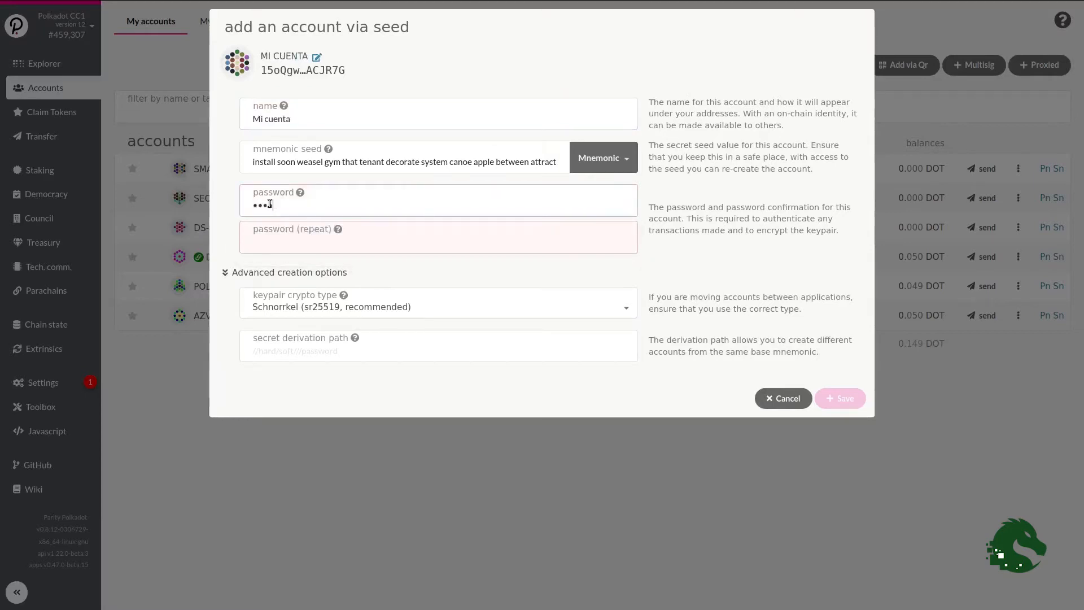
click(258, 240)
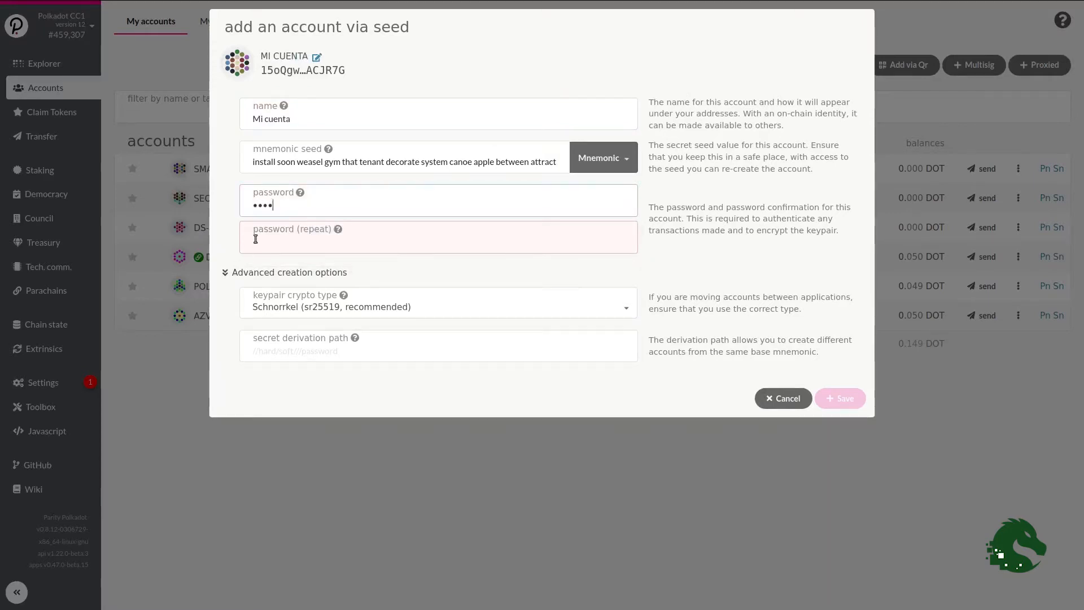
text(••••)
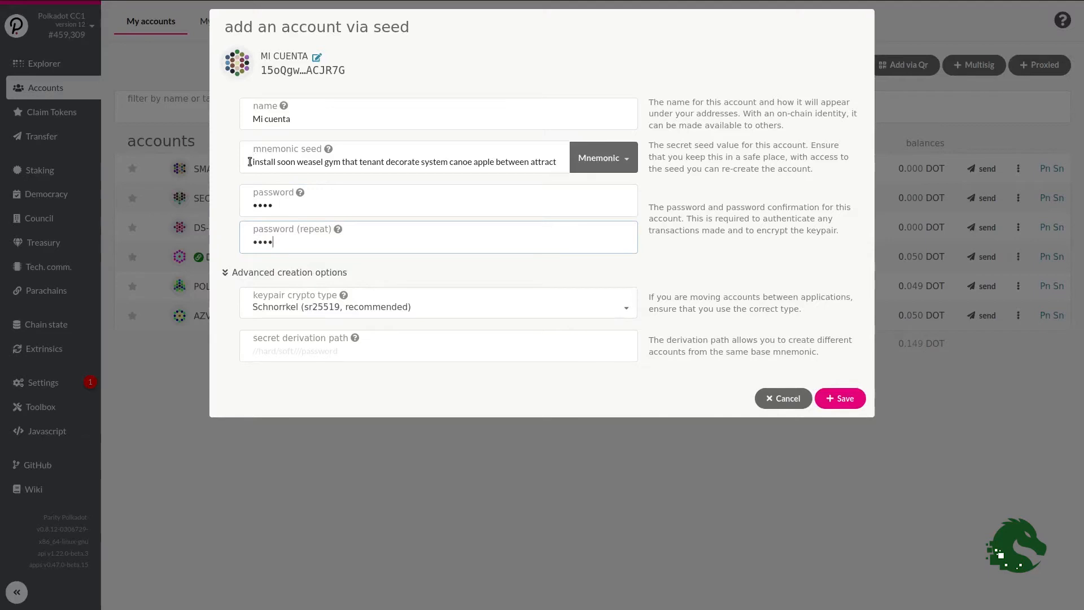
- Select the mnemonic seed text, create the account with a backup, and save the JSON backup file
drag(250, 161, 556, 164)
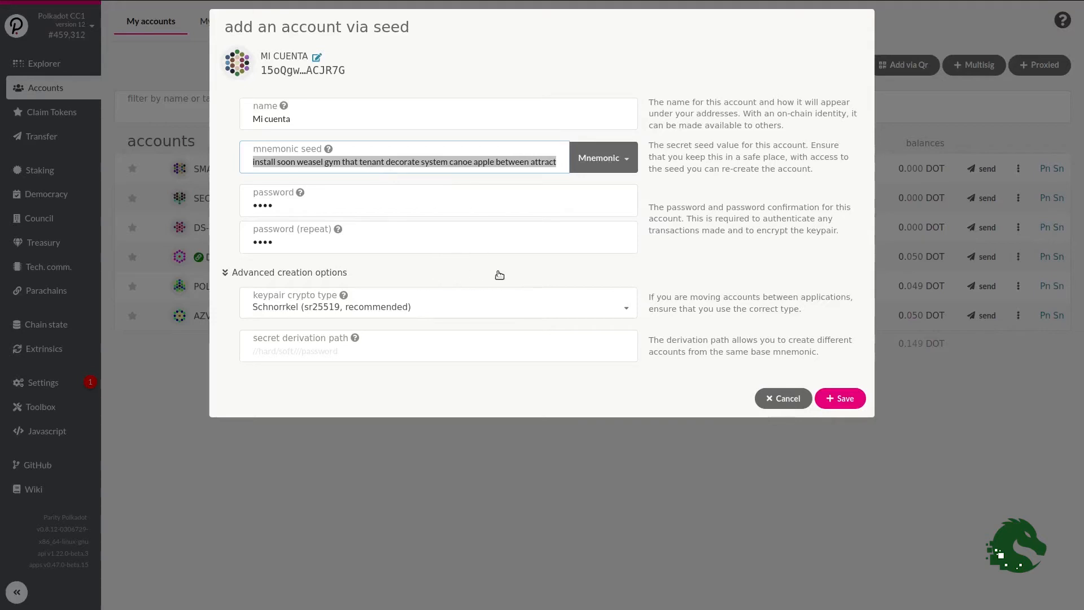
click(842, 398)
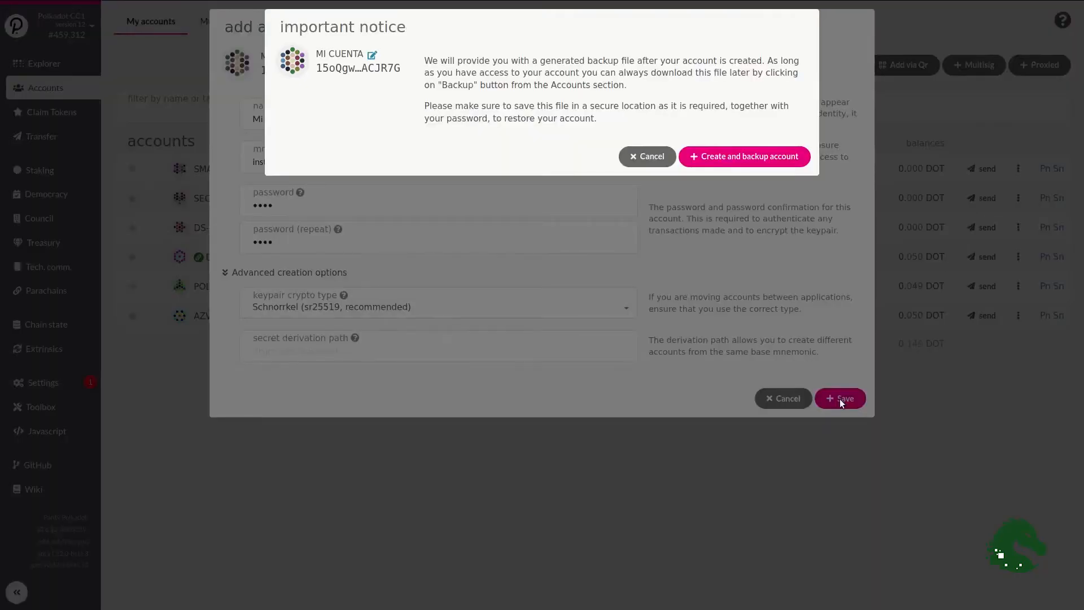
click(732, 157)
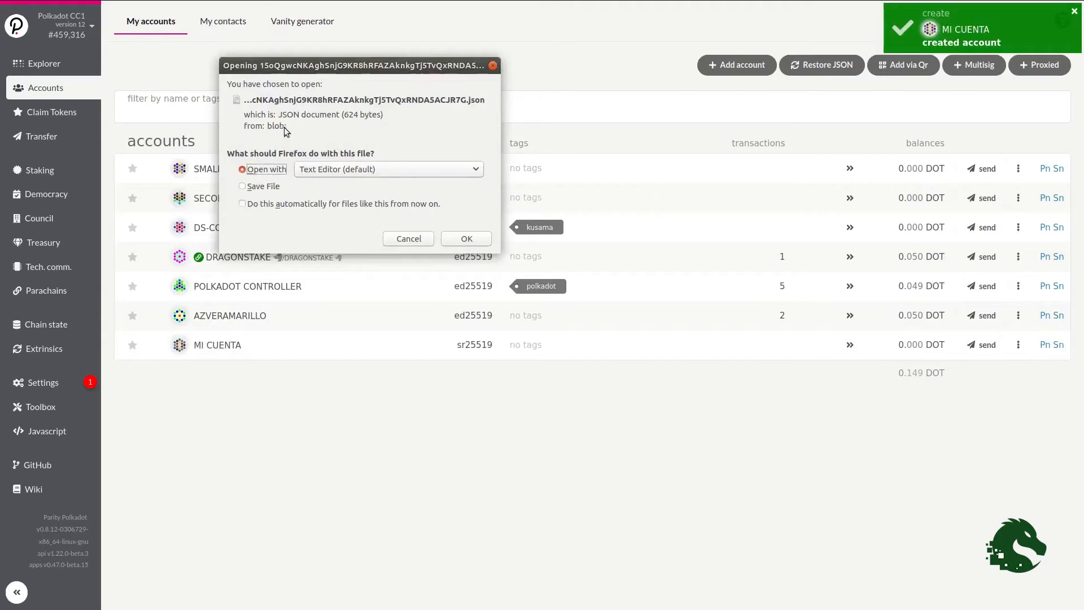
click(243, 187)
click(462, 239)
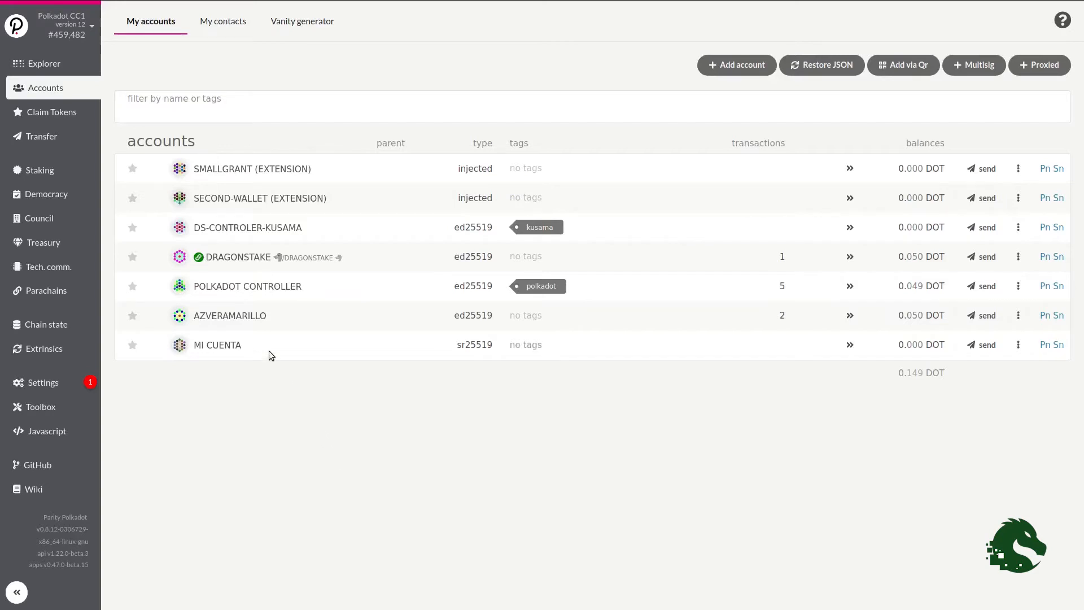
- View the page for claiming DOT tokens and the DRAGONSTAKE entry in the staking overview's validator list
click(53, 115)
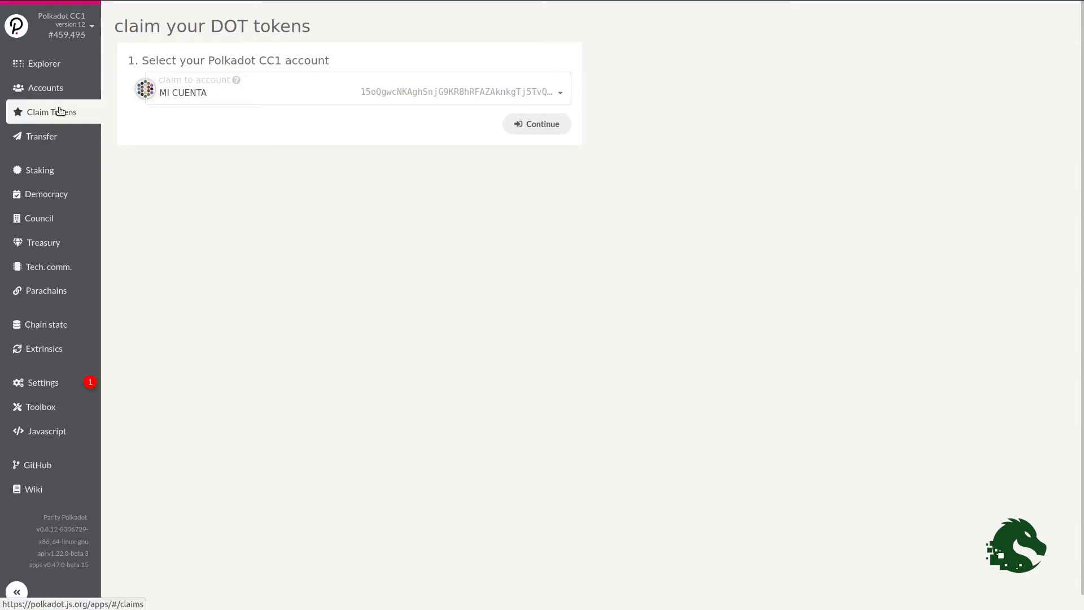
click(55, 172)
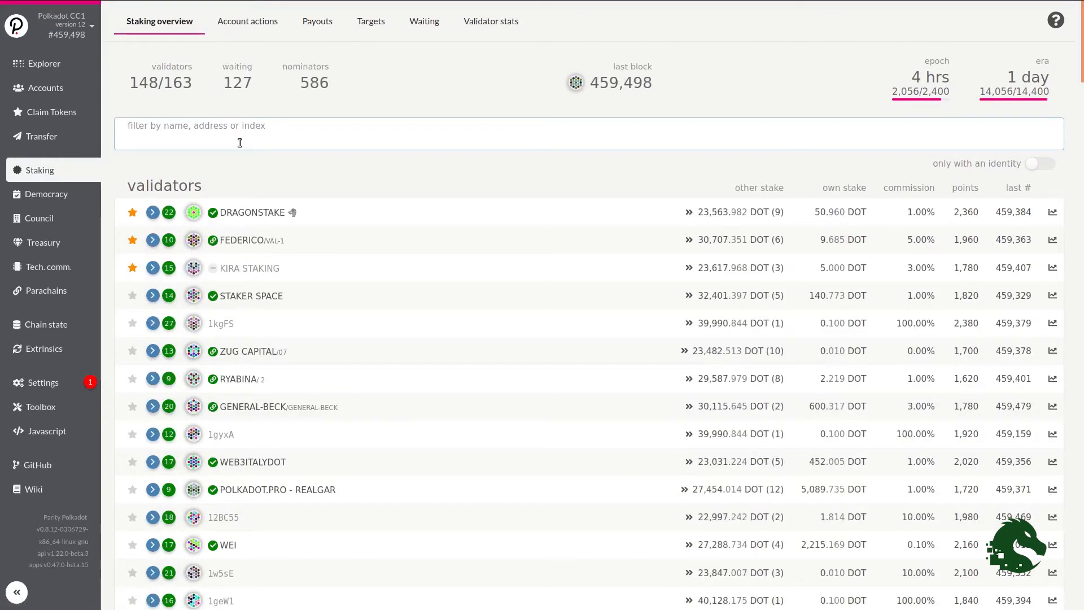
drag(314, 211, 244, 203)
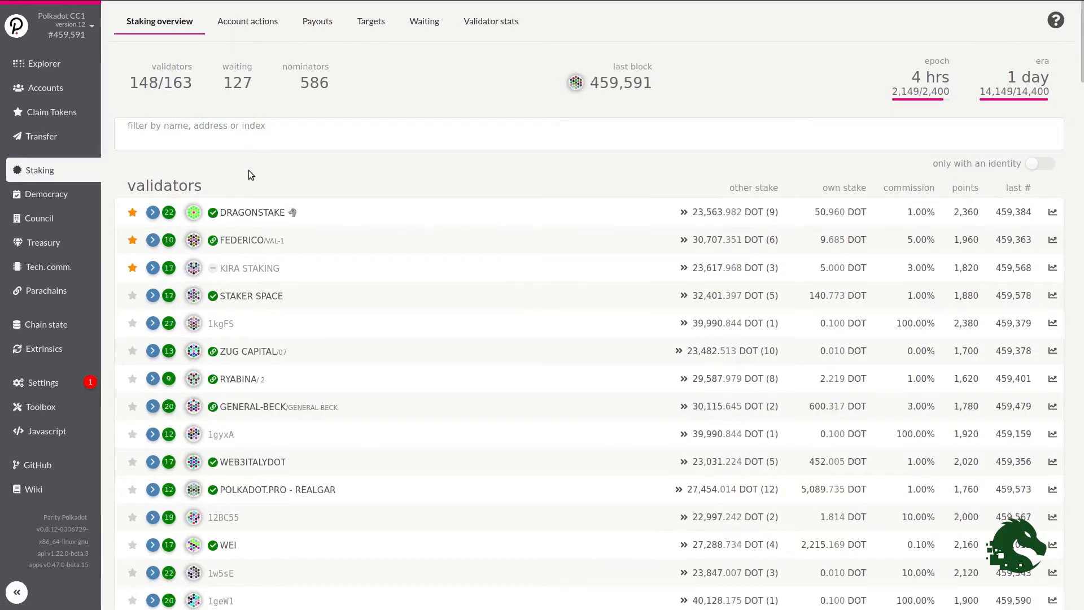
- Start a nominator setup with DRAGONSTAKE as stash and controller, 0.04 DOT bonded and rewards increasing the stash's stake, and continue to validator selection
click(241, 27)
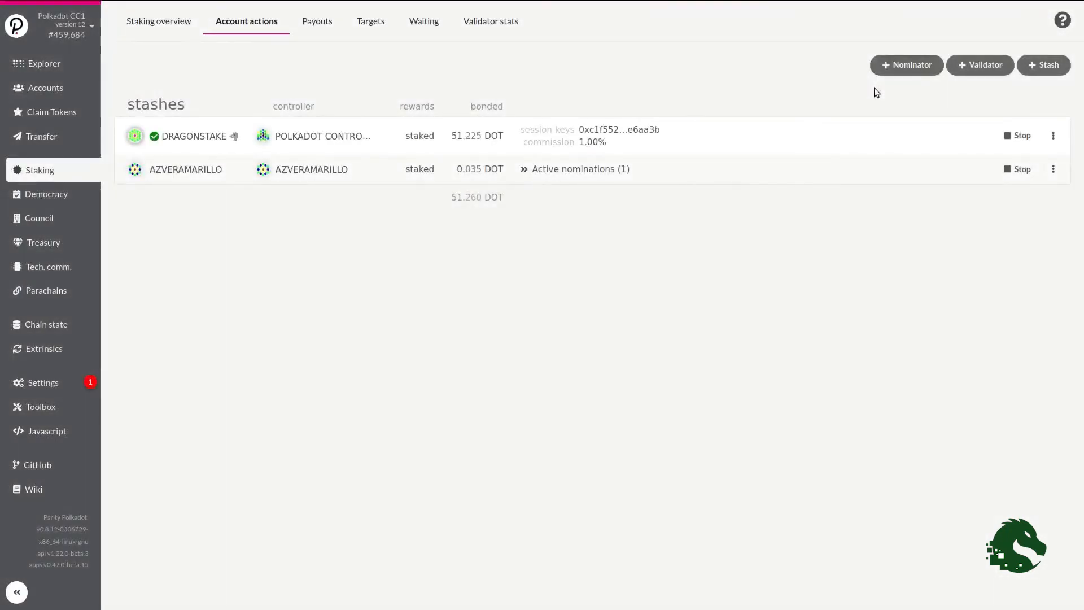
click(899, 65)
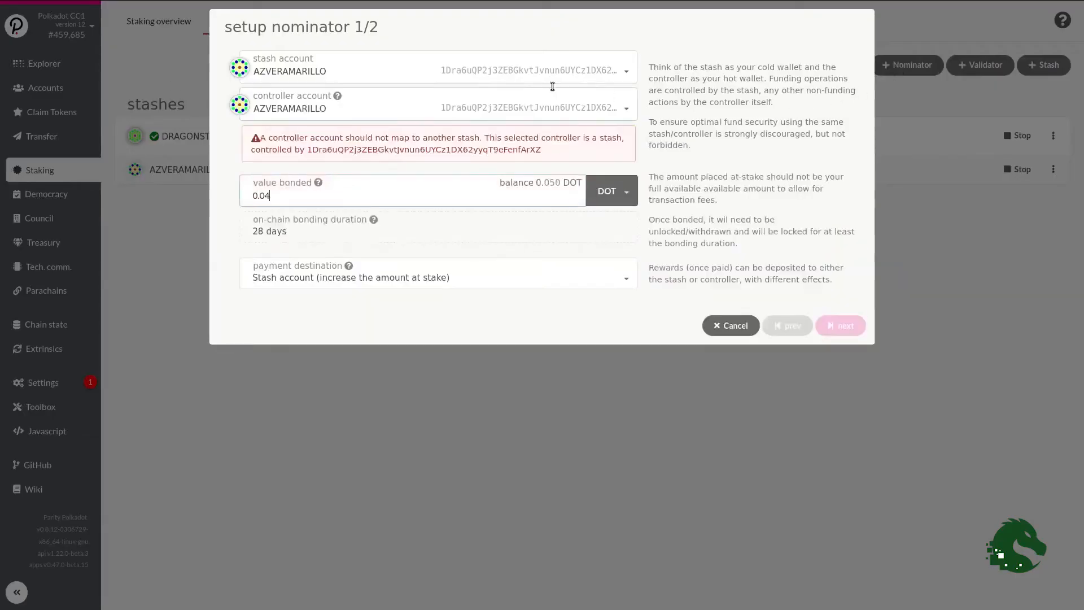
double_click(360, 30)
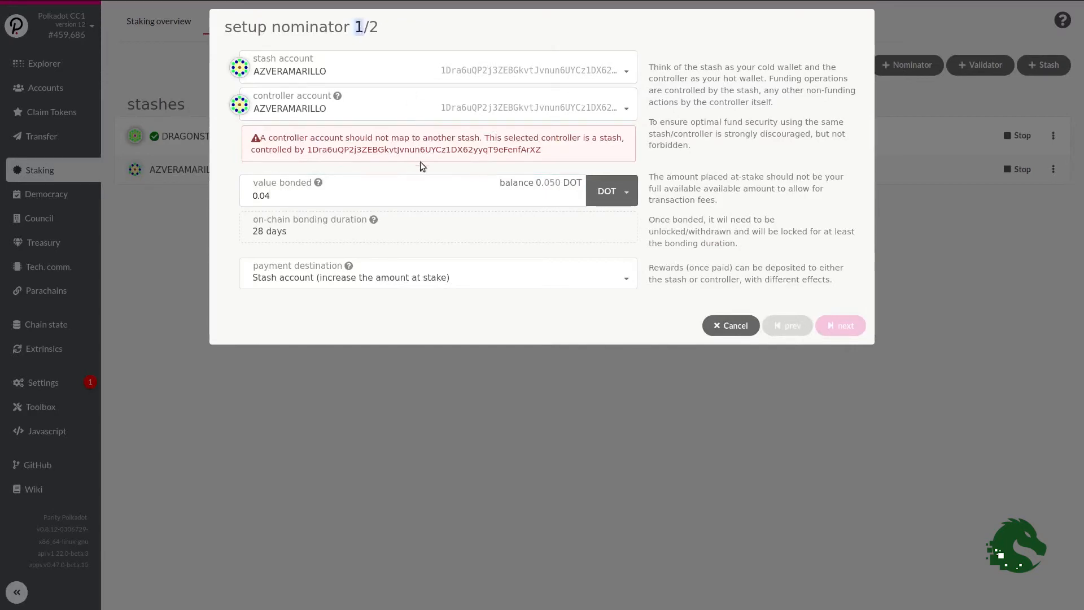
drag(276, 195, 253, 196)
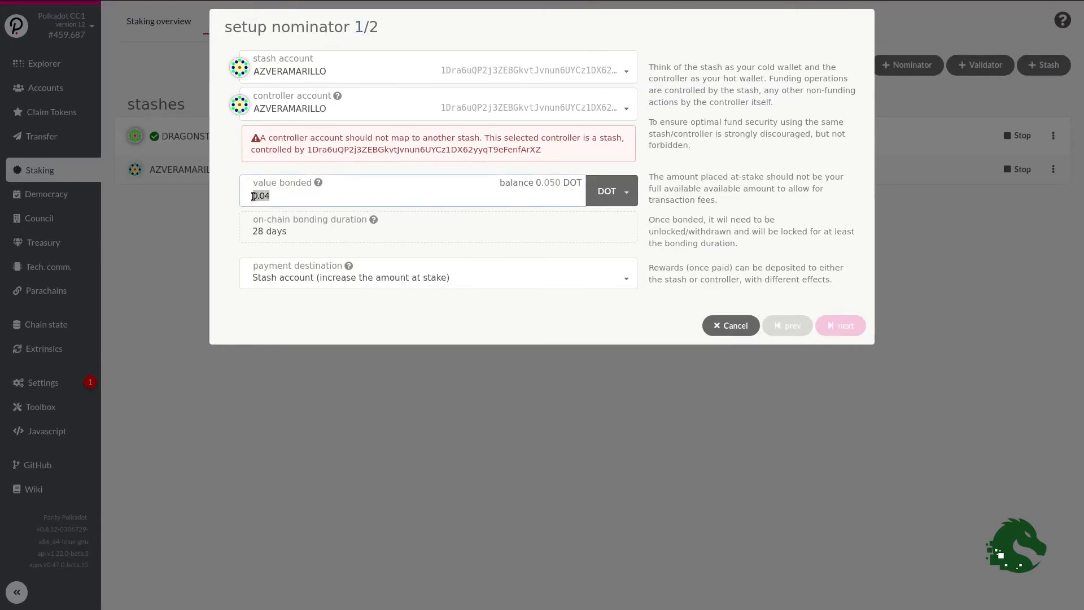
drag(534, 180, 556, 182)
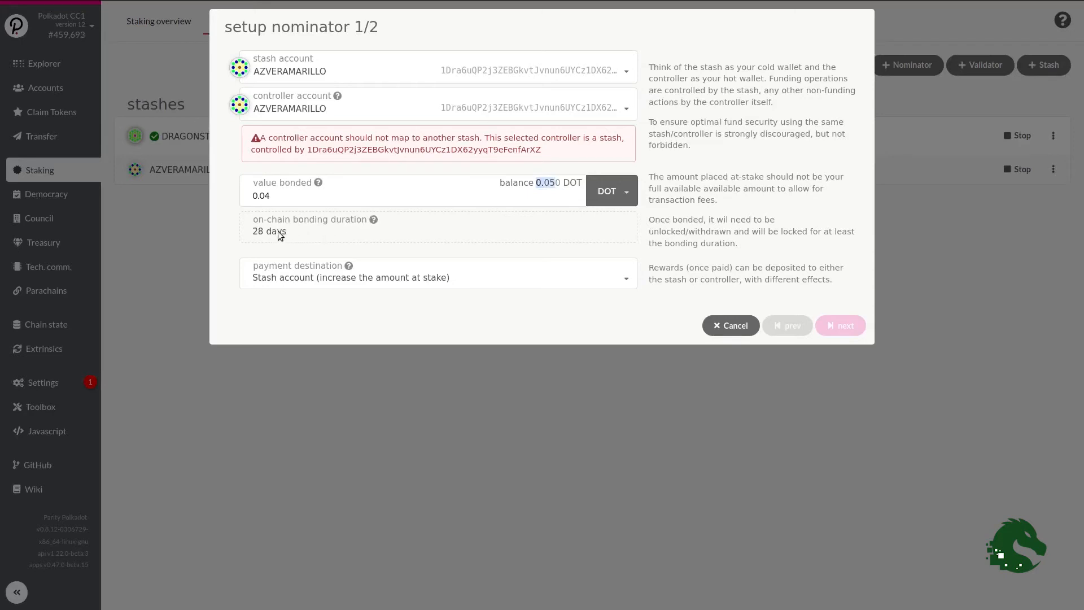
drag(254, 236, 309, 231)
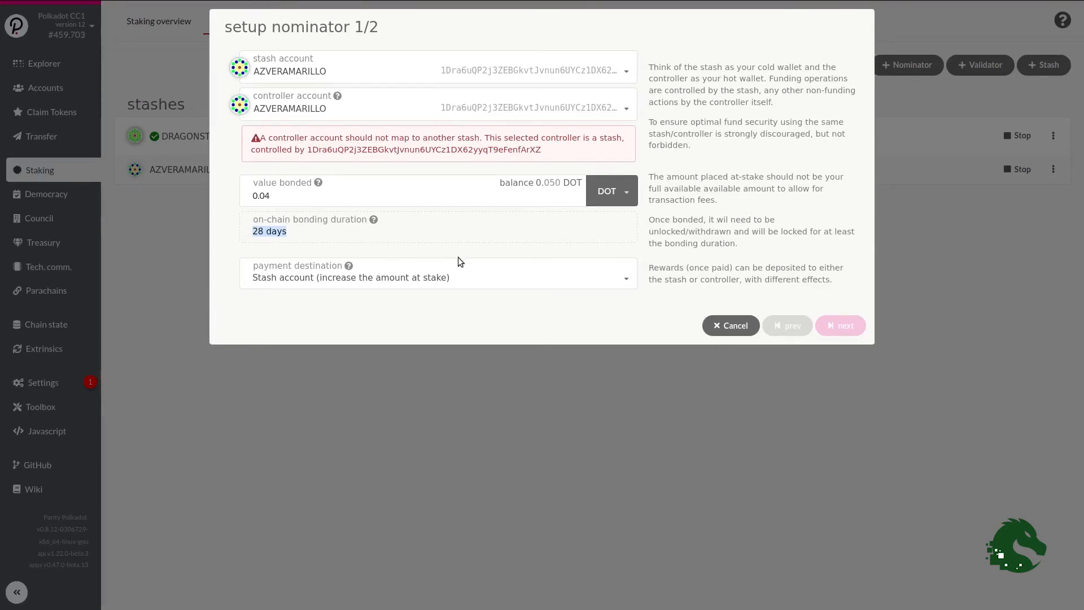
click(536, 288)
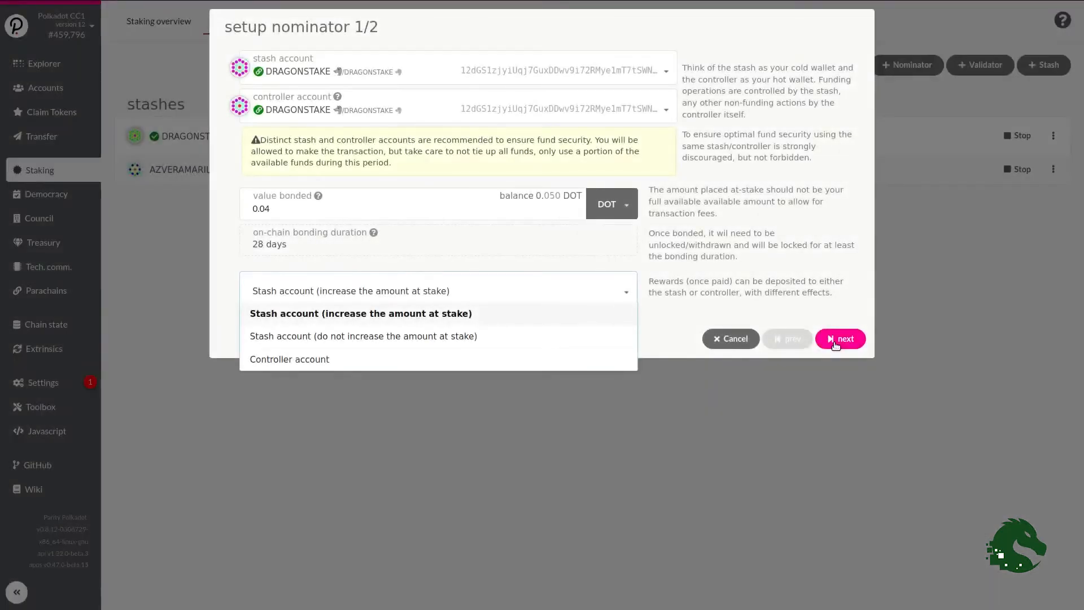
click(835, 342)
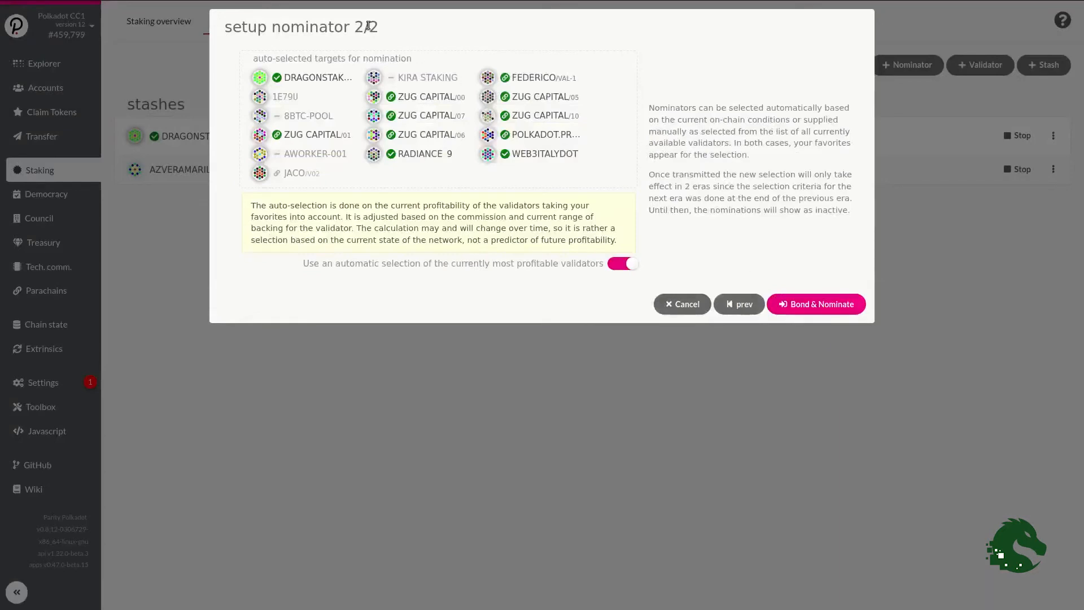
- Turn off the automatic selection of the most profitable validators to choose nomination targets manually
drag(357, 25, 365, 30)
click(622, 264)
click(623, 265)
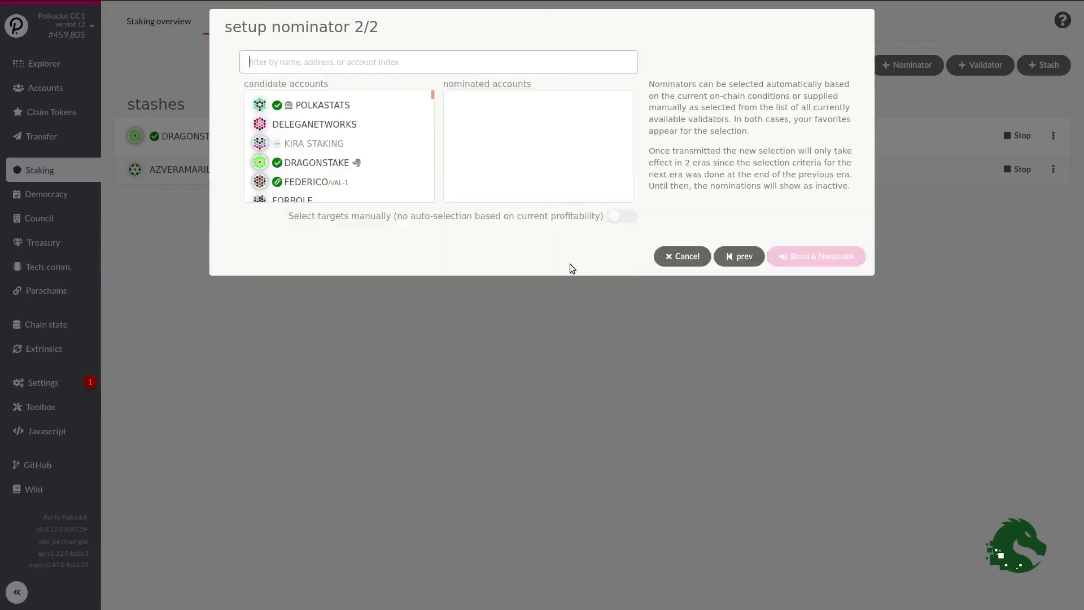
- Add DRAGONSTAKE, DELEGANETWORKS, POLKASTATS, the VAL-1 validator, FORBOLE and KIRA STAKING to the nominated accounts
click(341, 165)
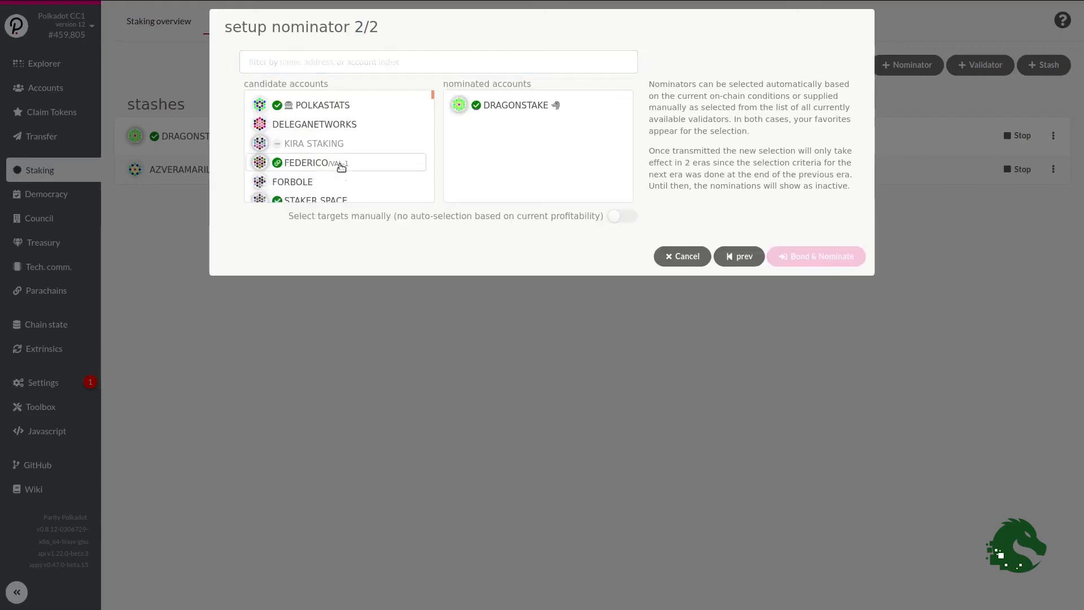
click(321, 127)
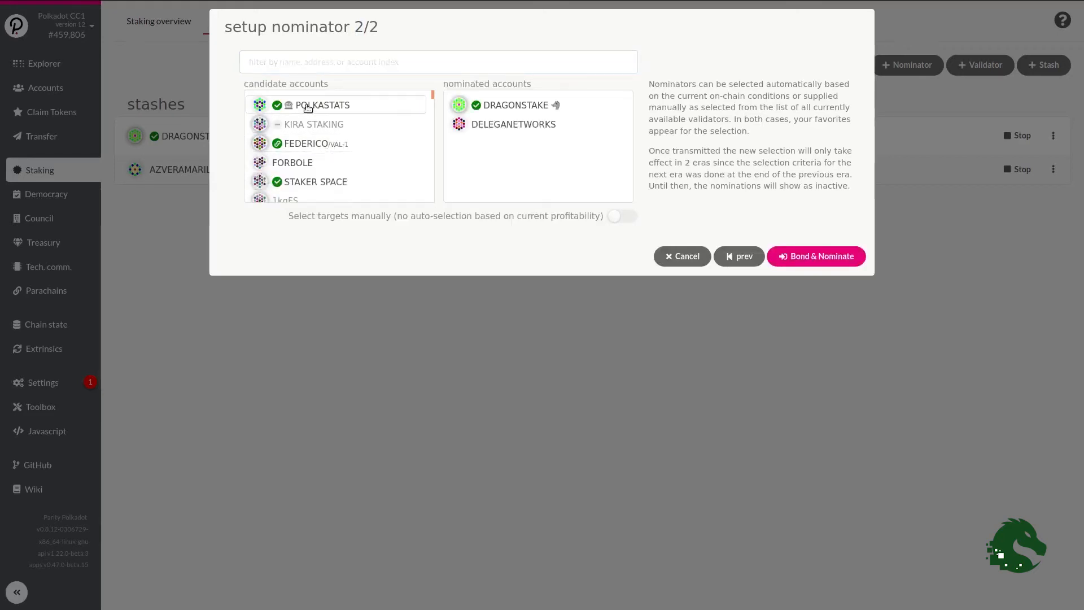
click(308, 107)
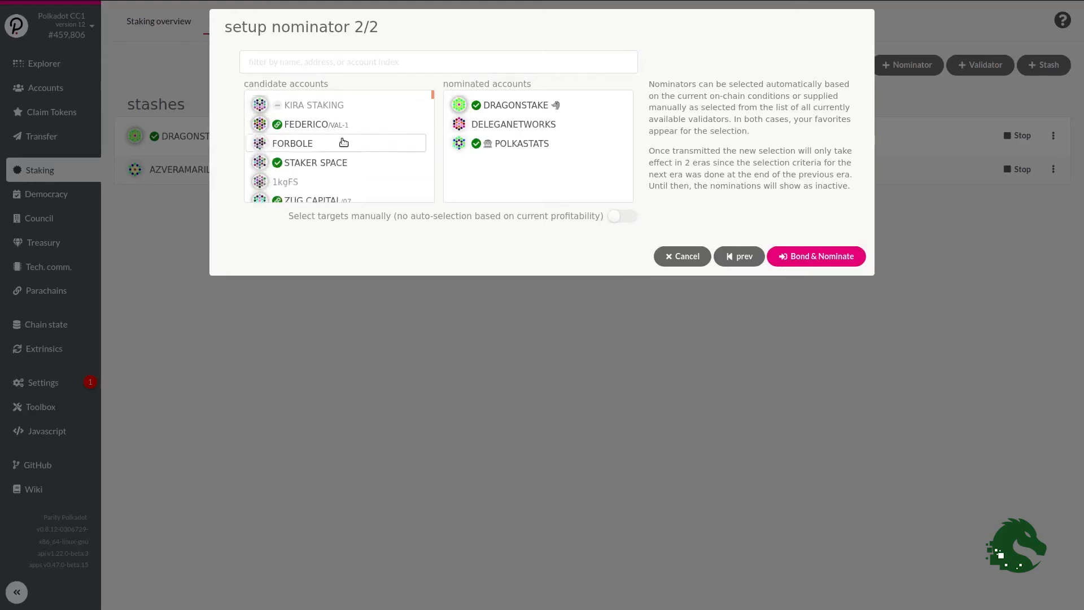
click(324, 127)
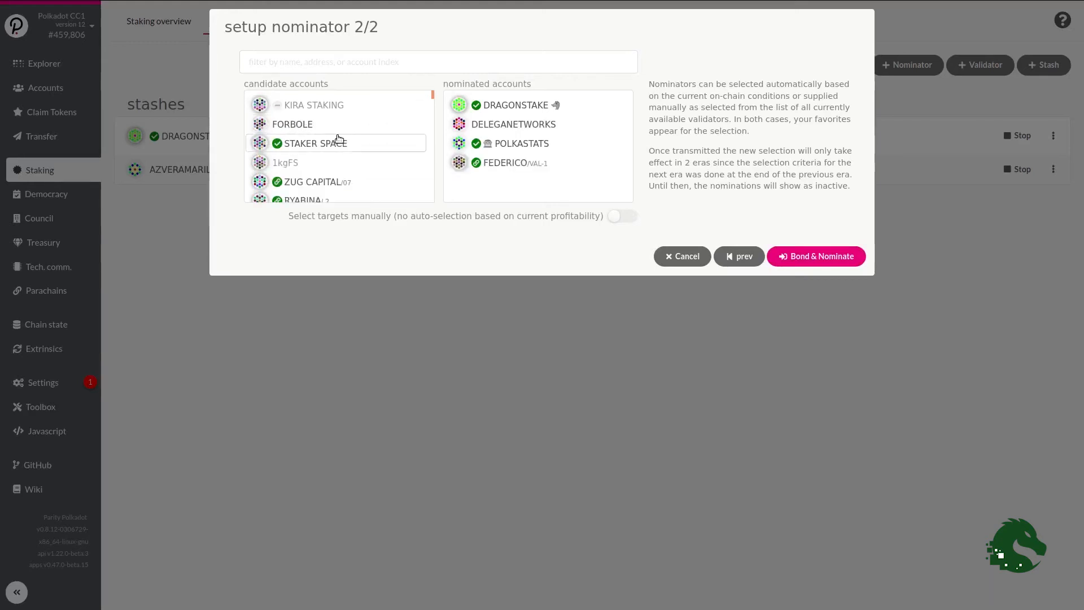
click(303, 124)
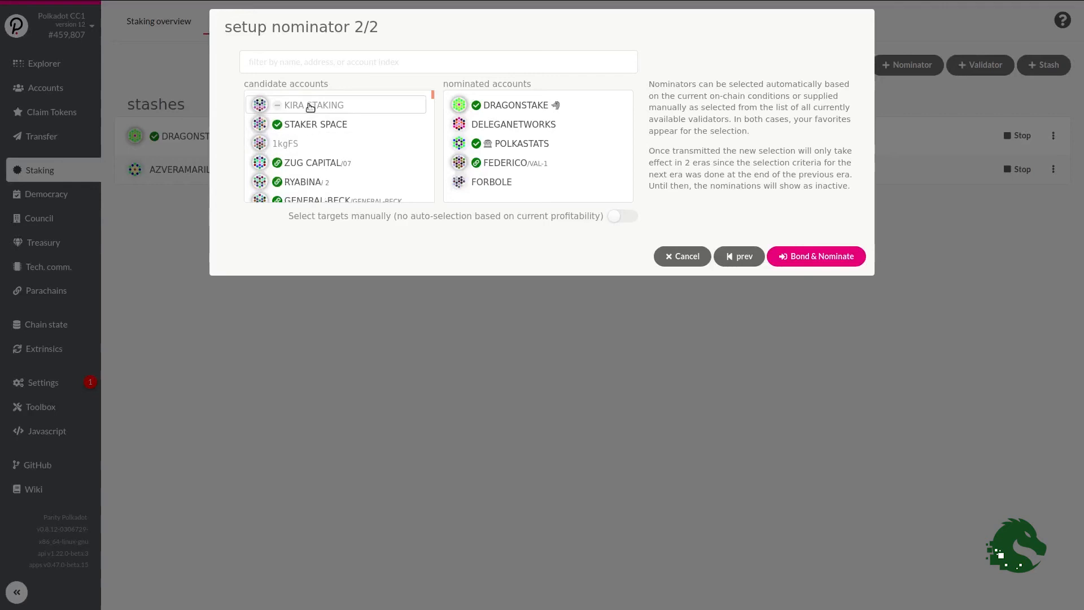
click(311, 107)
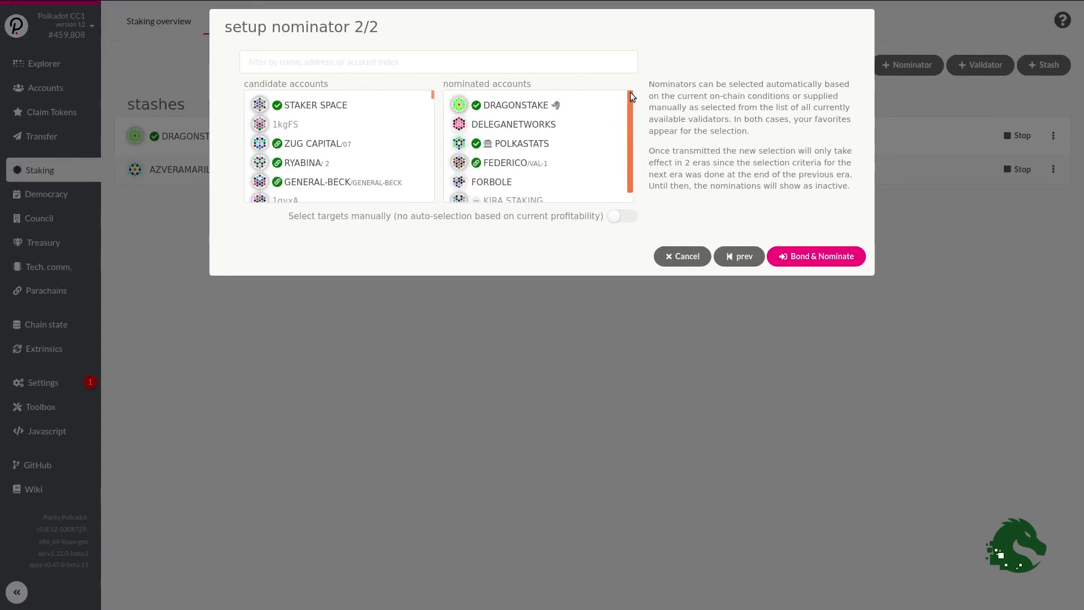
drag(630, 92, 630, 101)
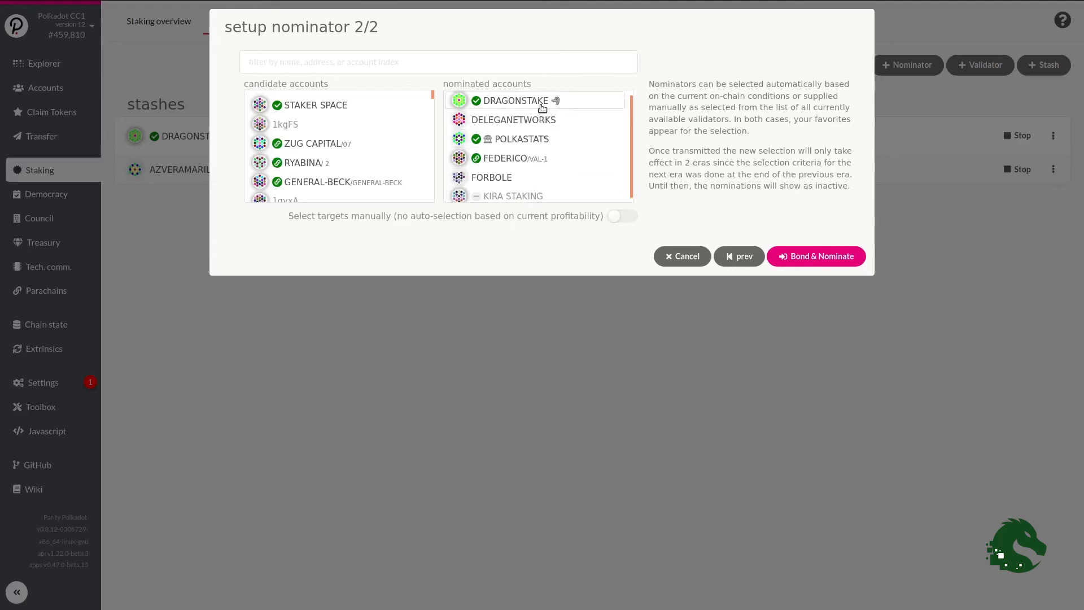
- Submit the nominator setup to bond the funds and nominate the selected validators
click(809, 257)
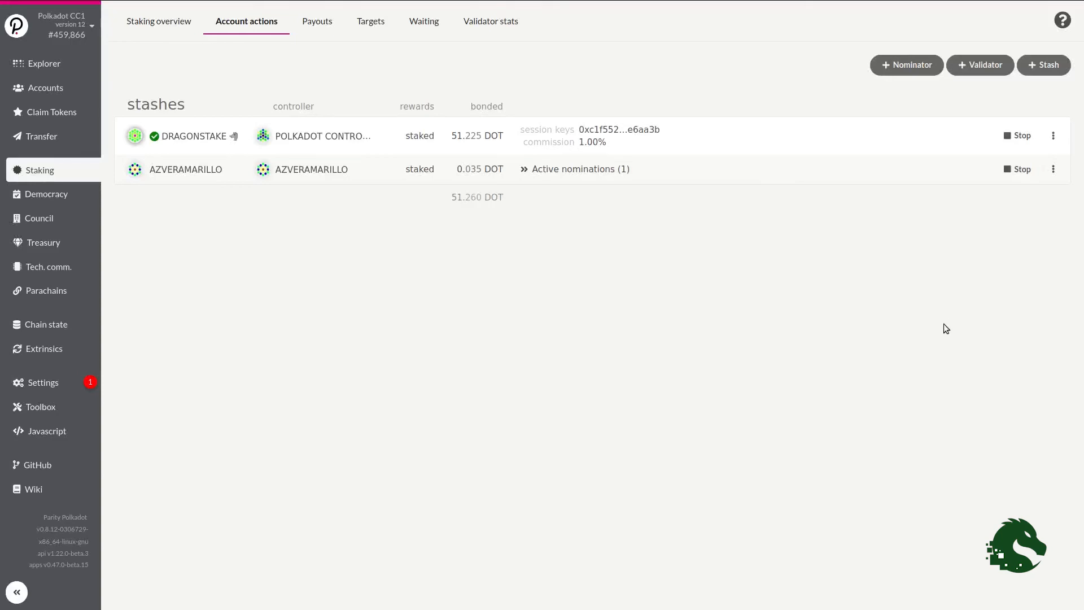
- Open the nominee settings of the AZVERAMARILLO stash and switch from automatic to manual target selection
click(1053, 170)
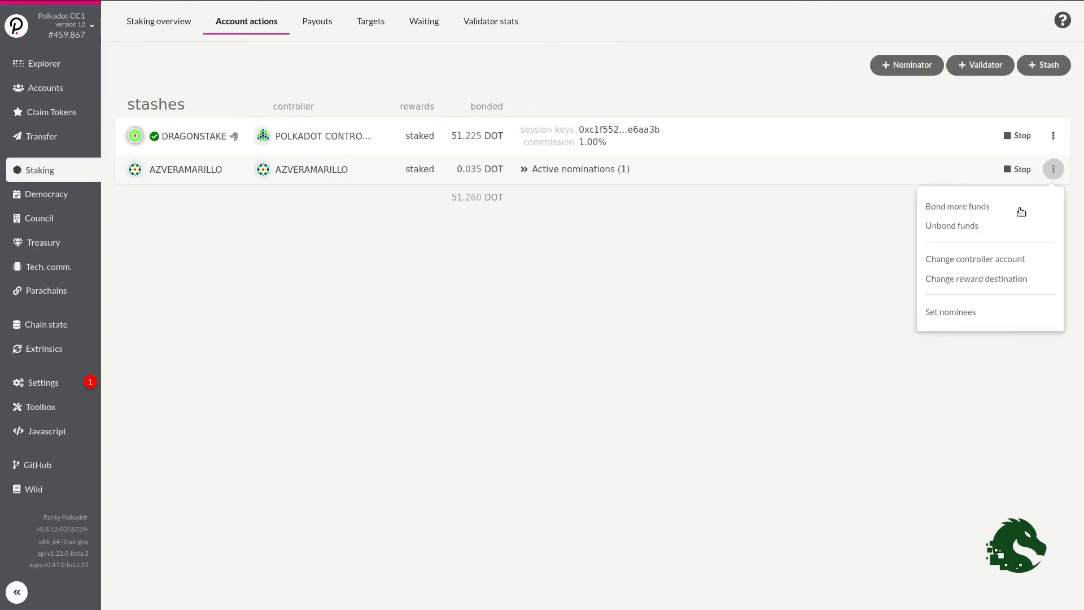
click(958, 314)
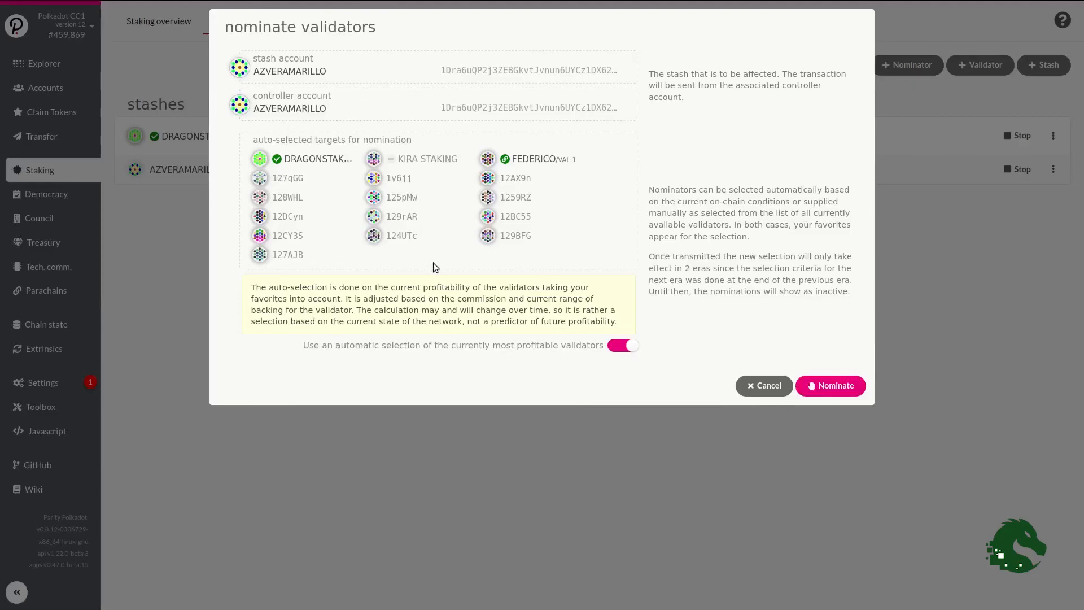
click(623, 345)
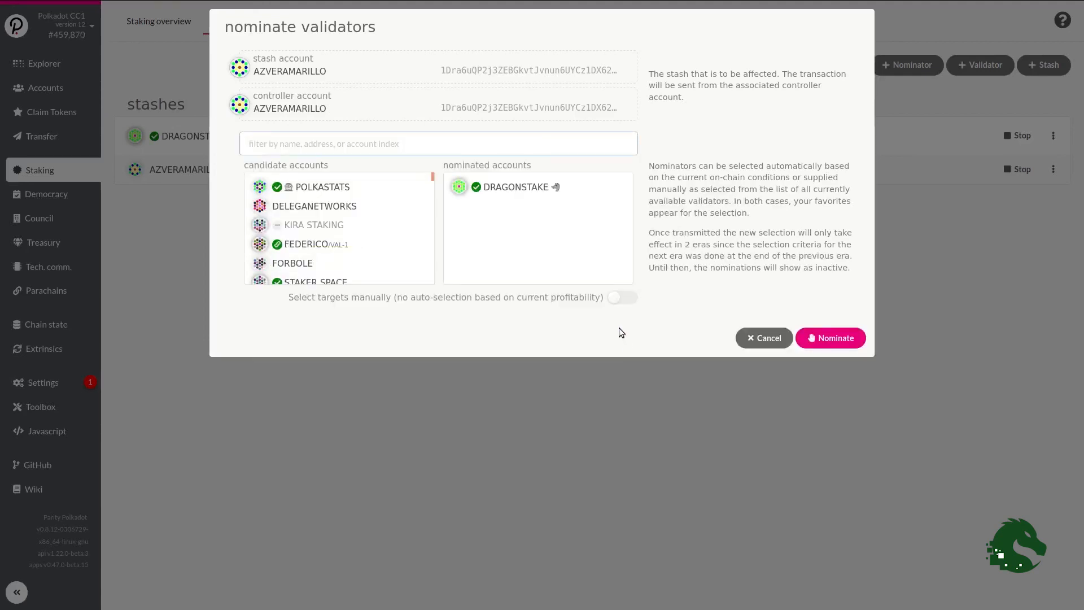
- Add DELEGANETWORKS, POLKASTATS, KIRA STAKING, the VAL-1 validator and FORBOLE to the AZVERAMARILLO stash's nominated accounts
click(316, 206)
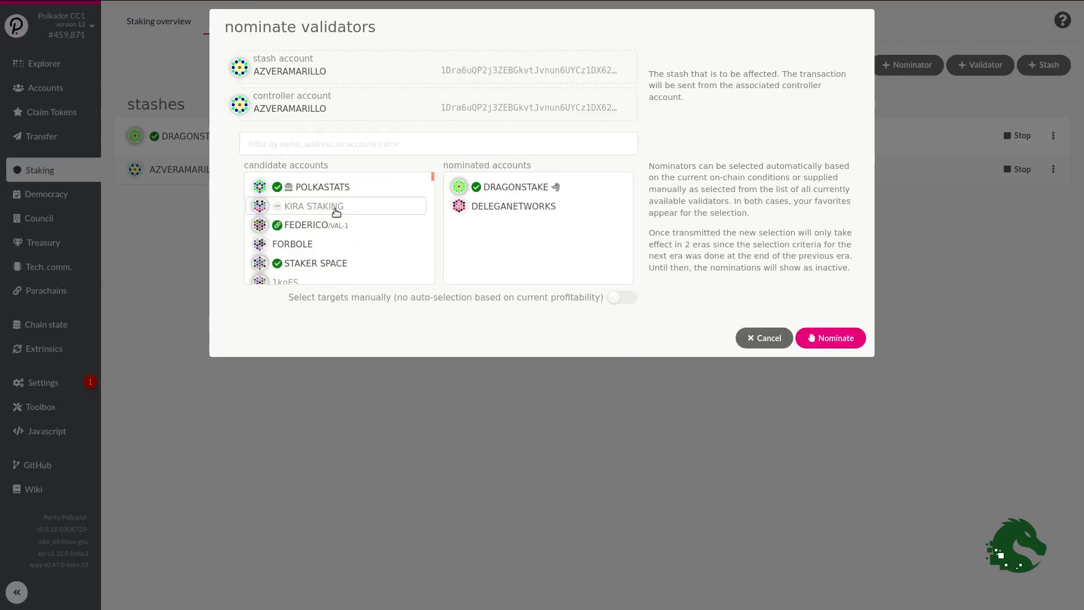
click(332, 186)
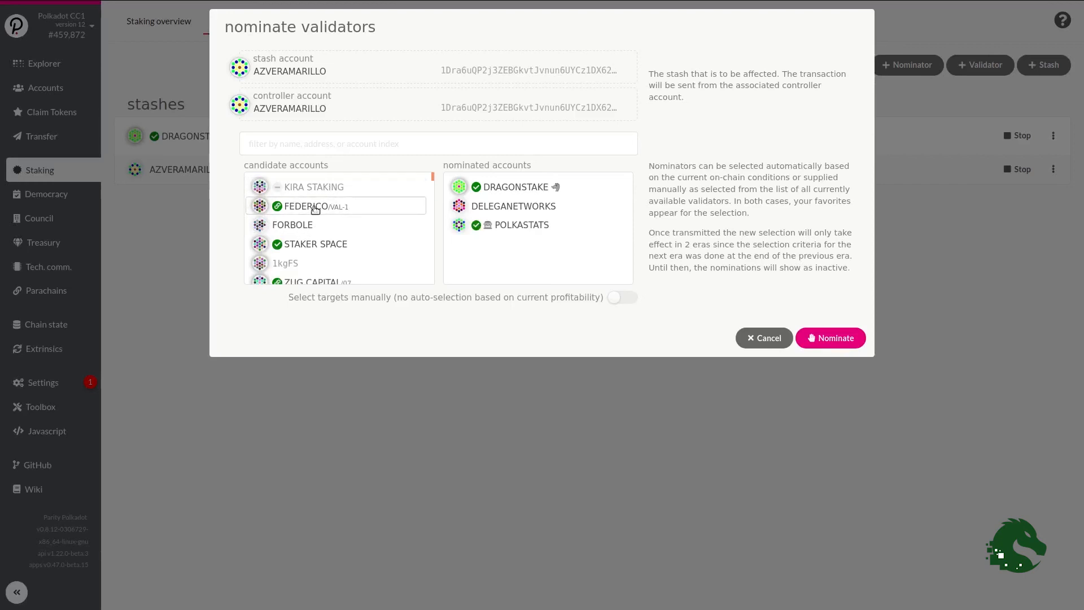
click(314, 188)
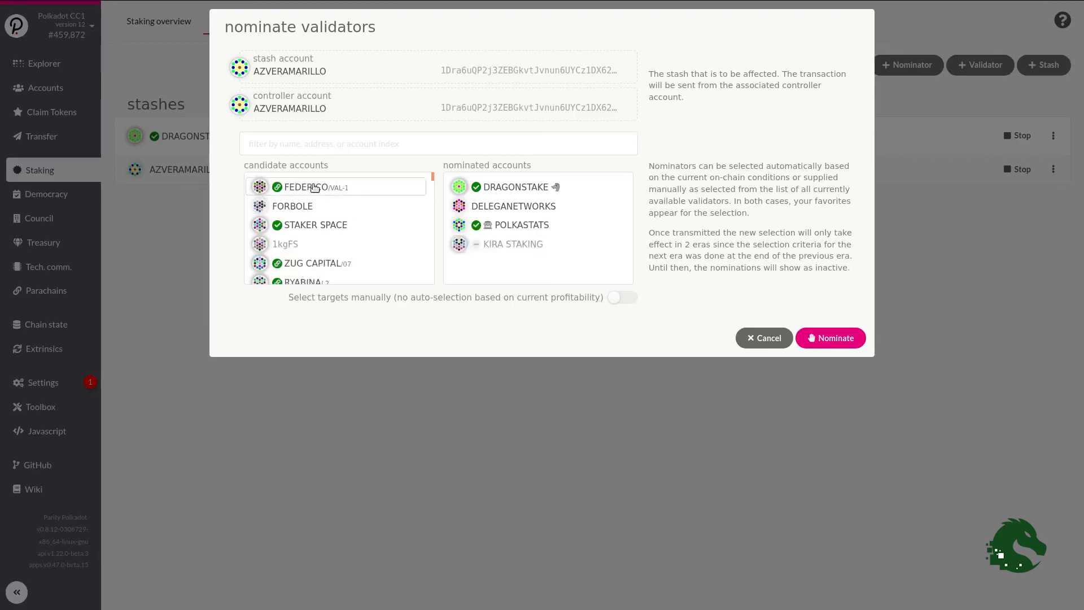
click(314, 188)
click(294, 190)
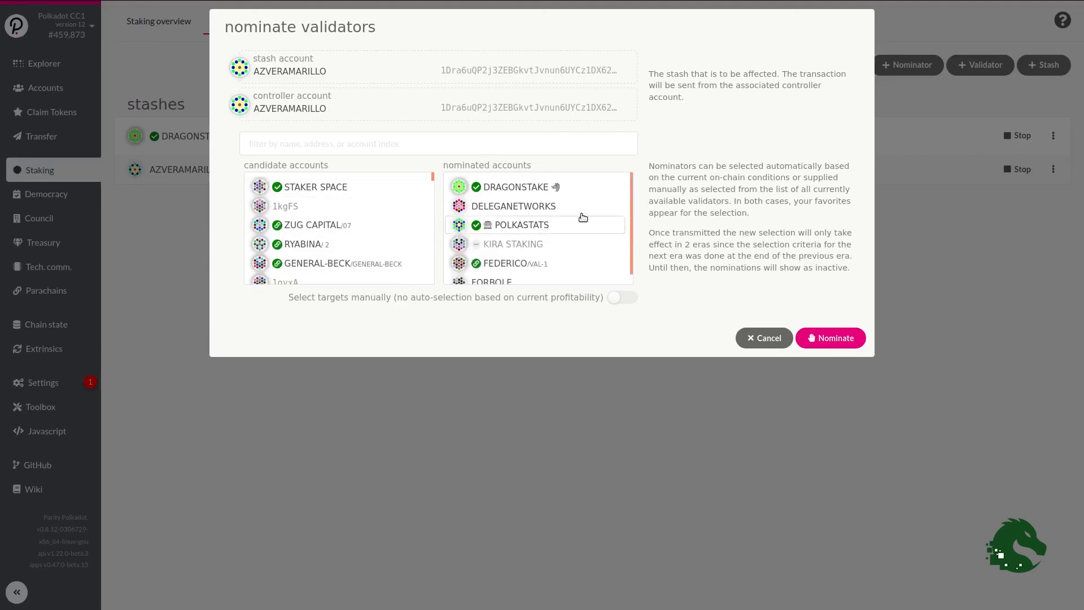
mouse_move(630, 184)
mouse_down()
mouse_move(634, 218)
mouse_move(631, 176)
mouse_up()
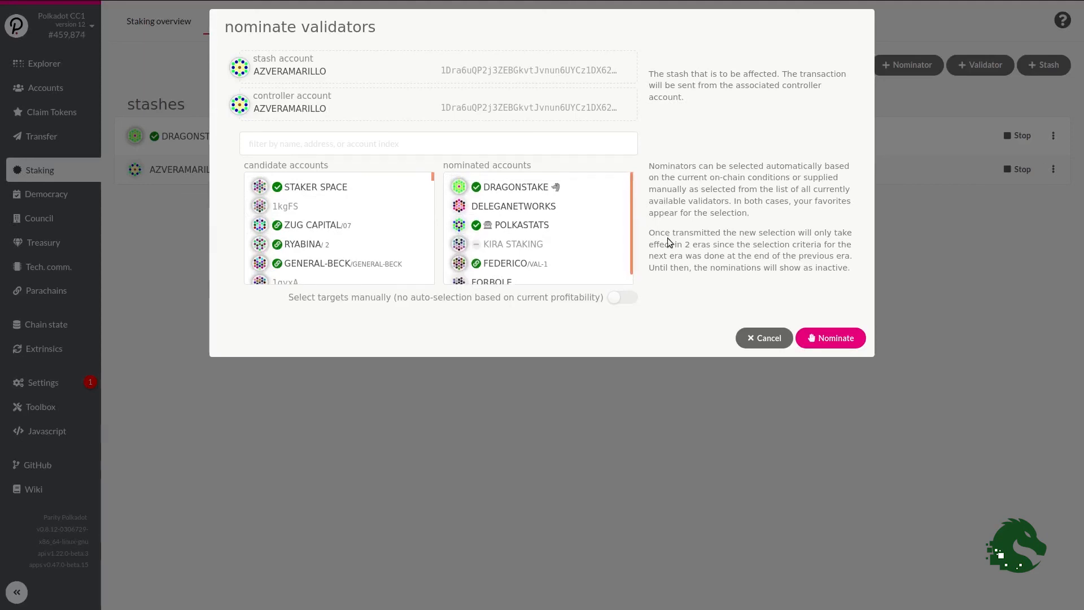
- Submit the nominations, unlock the sending account with its password, and sign the staking.nominate transaction
click(835, 341)
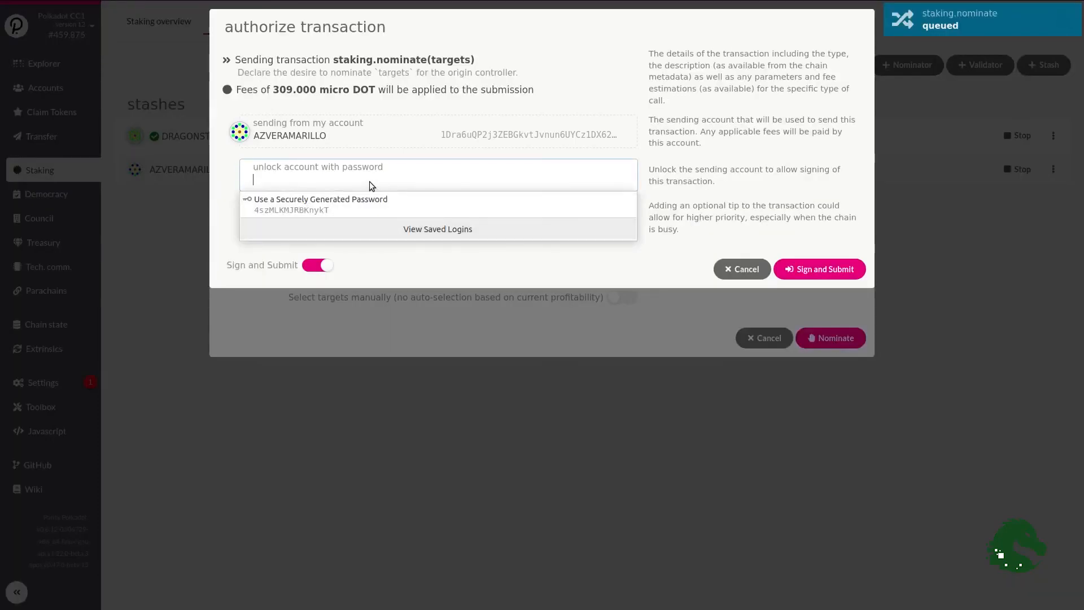
text(*************)
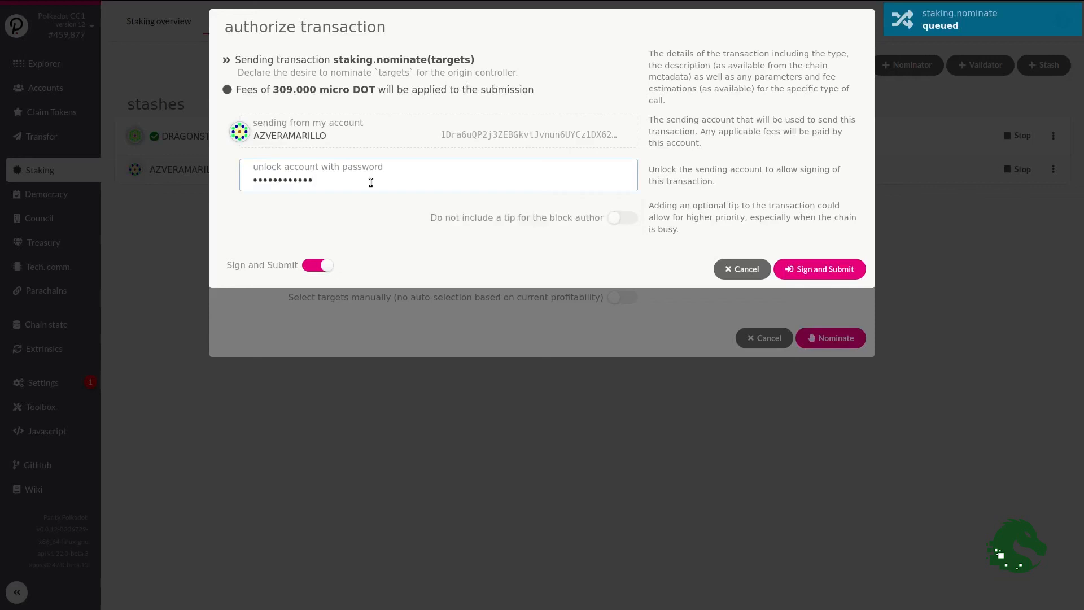
click(808, 269)
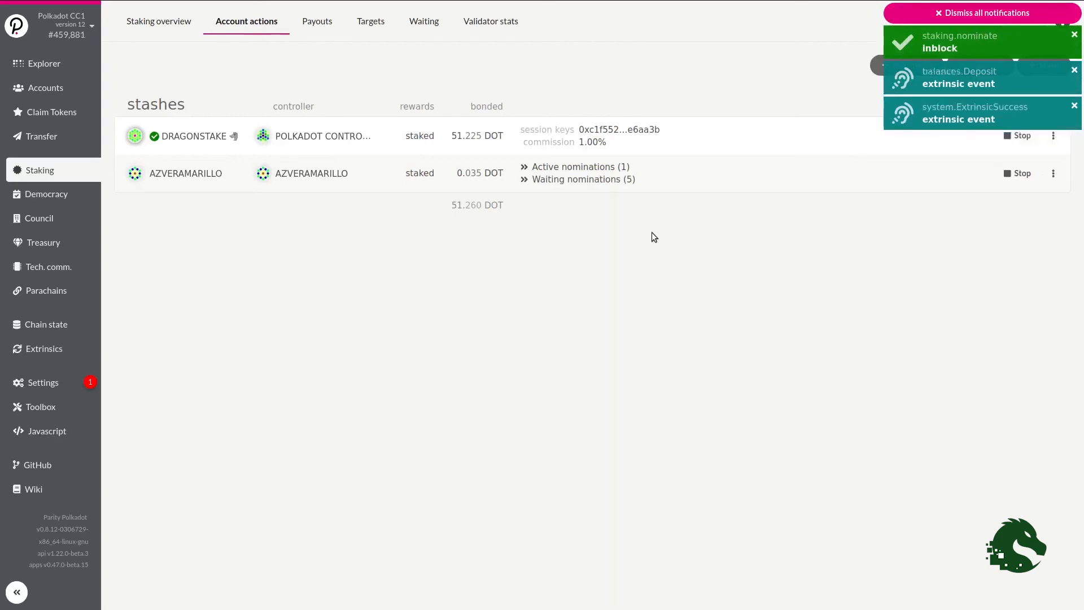
- Expand the waiting and active nominations of the AZVERAMARILLO stash to review the nominated validators
click(524, 179)
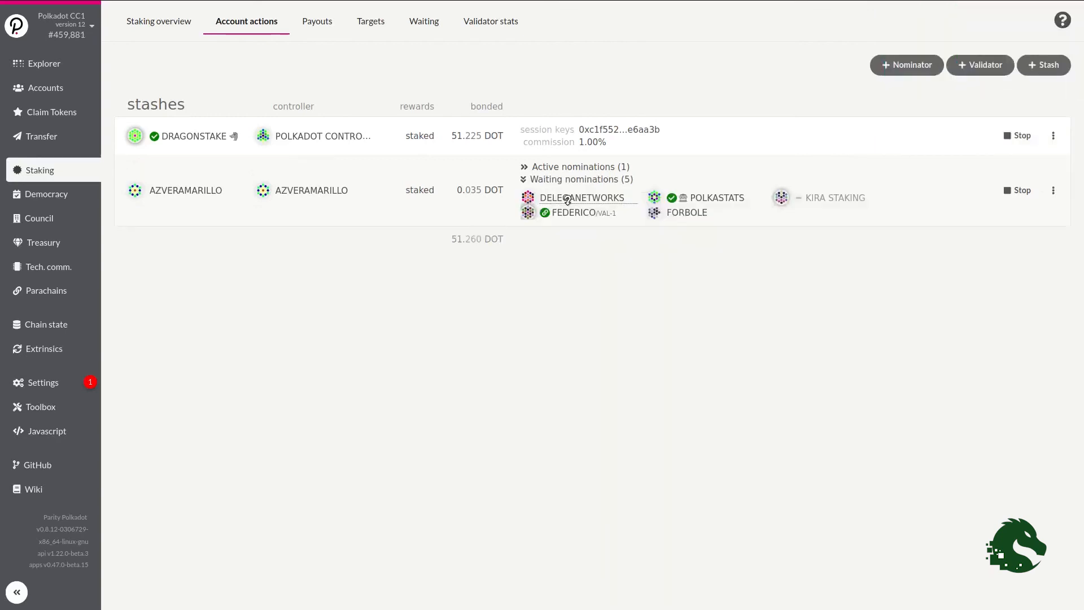
click(524, 167)
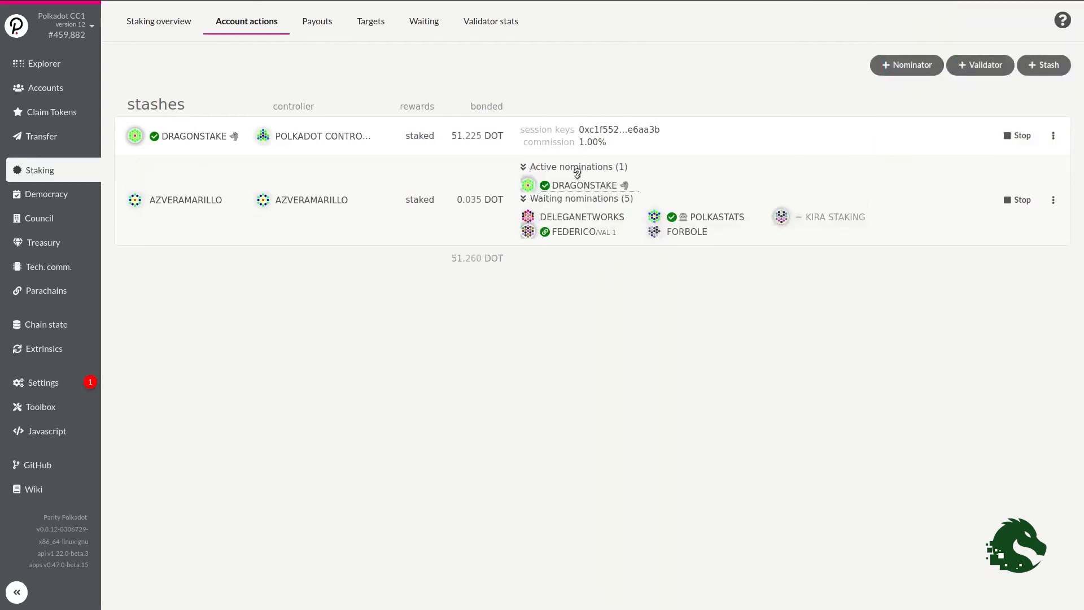